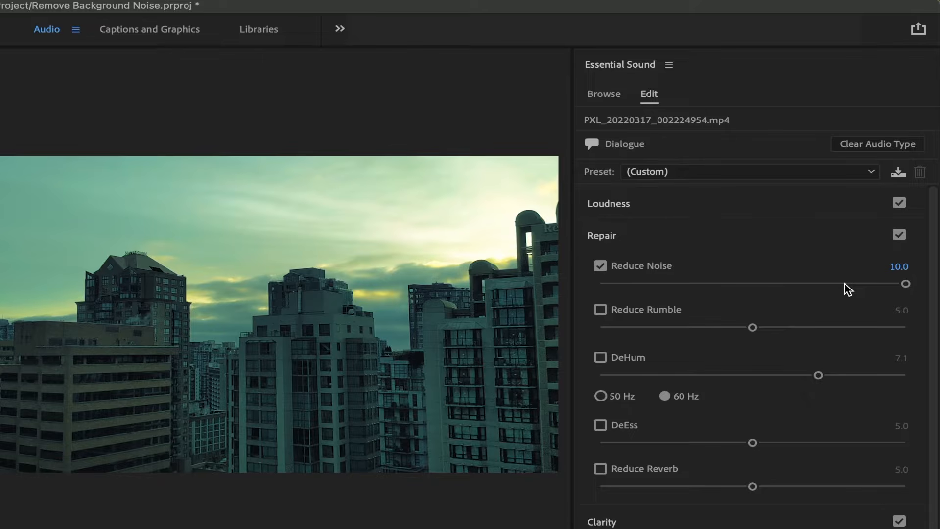
- Lower the first clip's Reduce Noise amount to 5.6, play back the result, and enable and adjust DeHum
drag(785, 283, 769, 284)
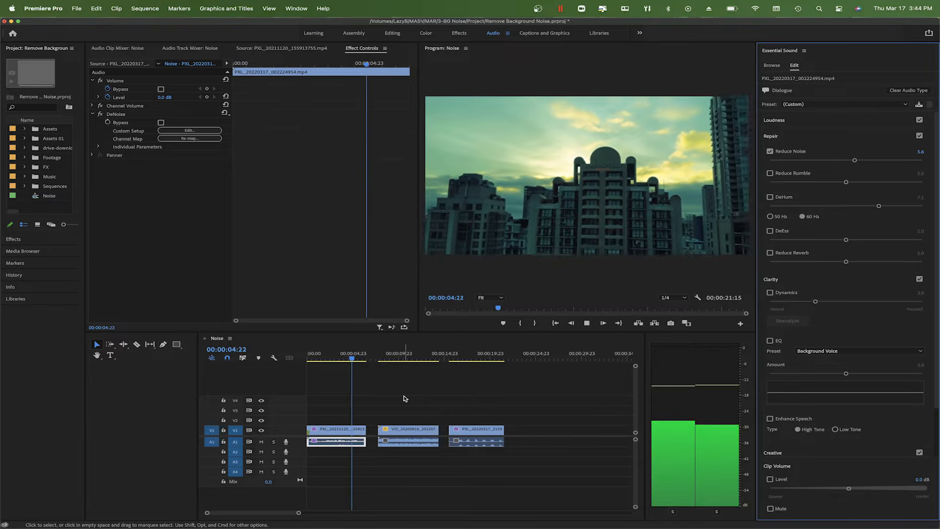
key(space)
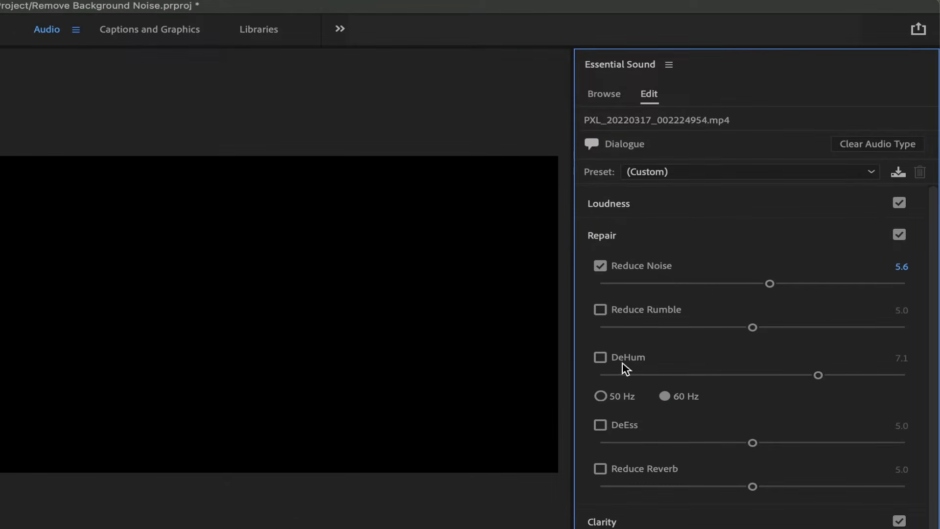
click(600, 357)
drag(813, 379, 808, 378)
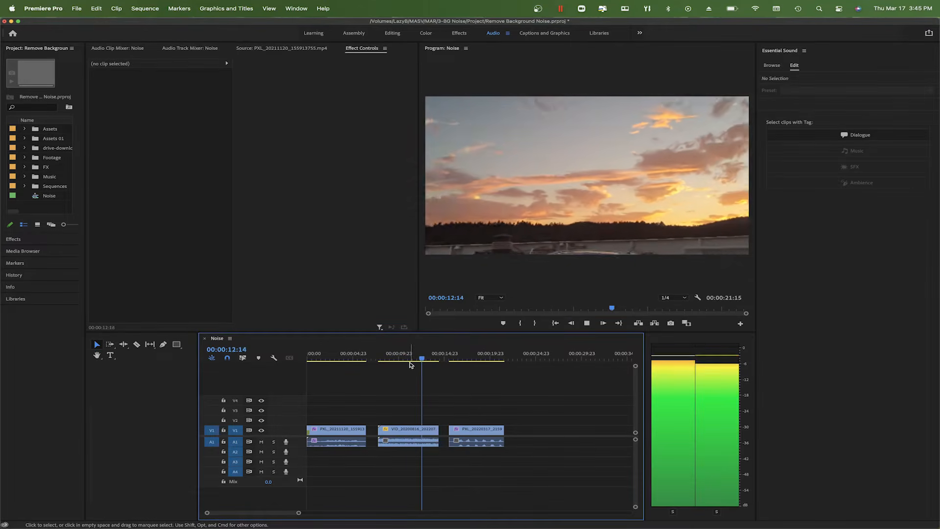
- Tag the second clip's audio as Dialogue and enable Reduce Noise and Reduce Rumble for it
click(379, 355)
click(398, 441)
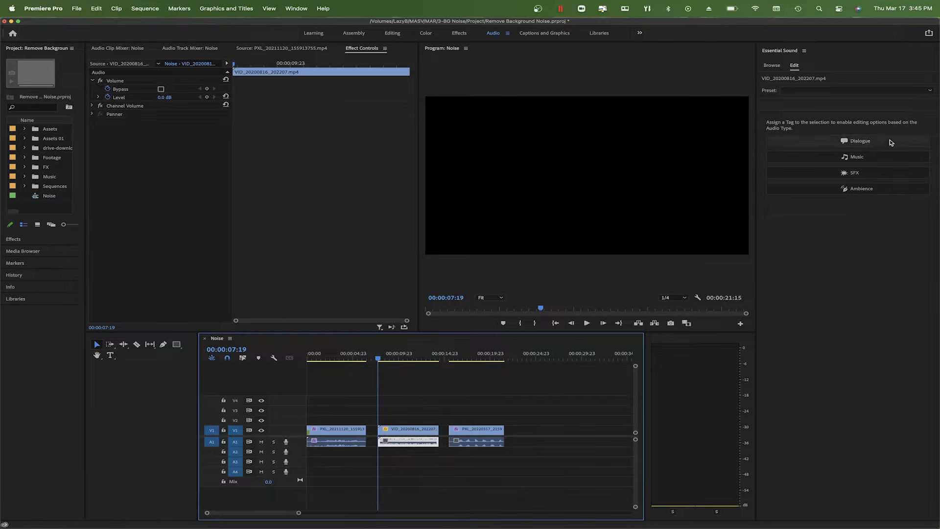
click(843, 142)
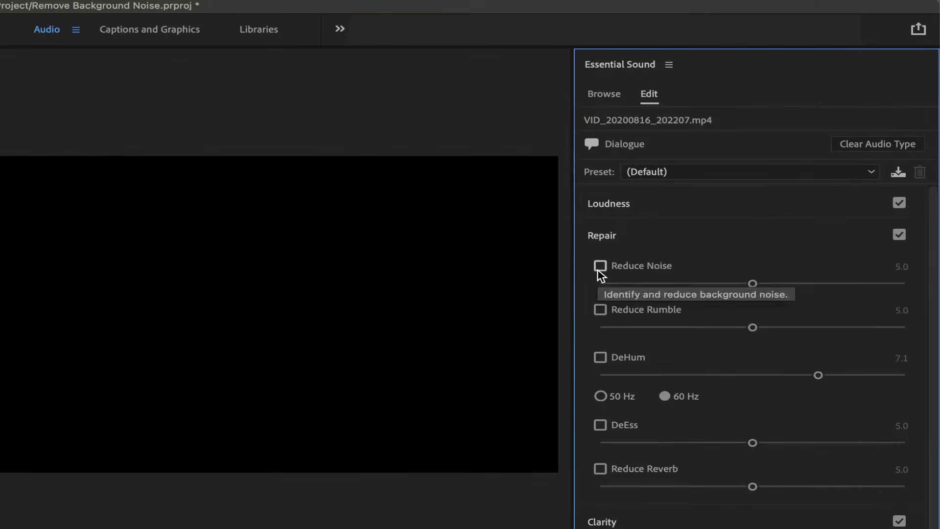
click(600, 267)
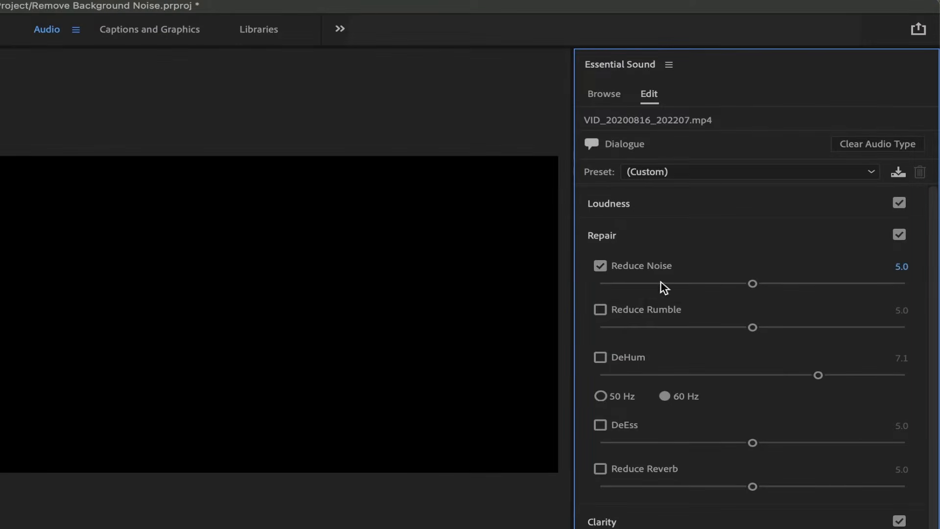
click(600, 309)
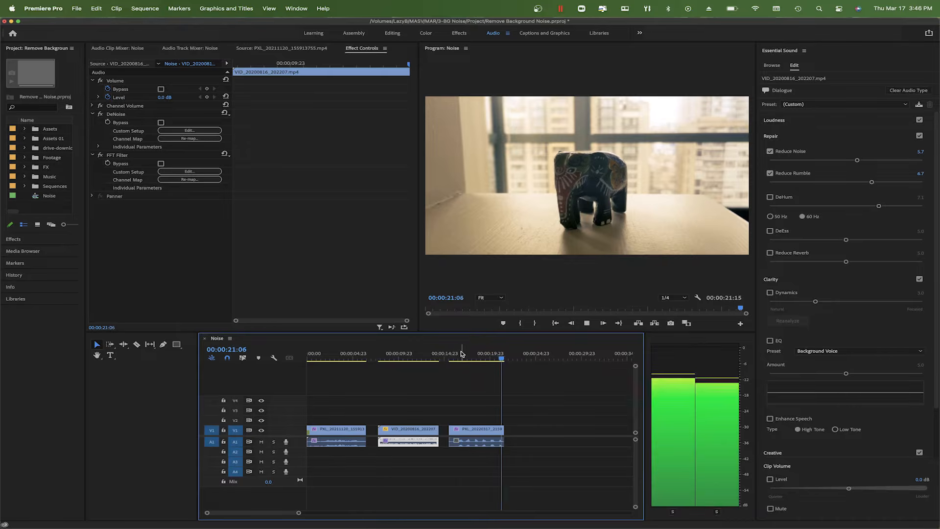
- Tag the third clip's audio as Dialogue and enable Reduce Reverb for it
click(452, 357)
drag(504, 357, 454, 358)
click(476, 439)
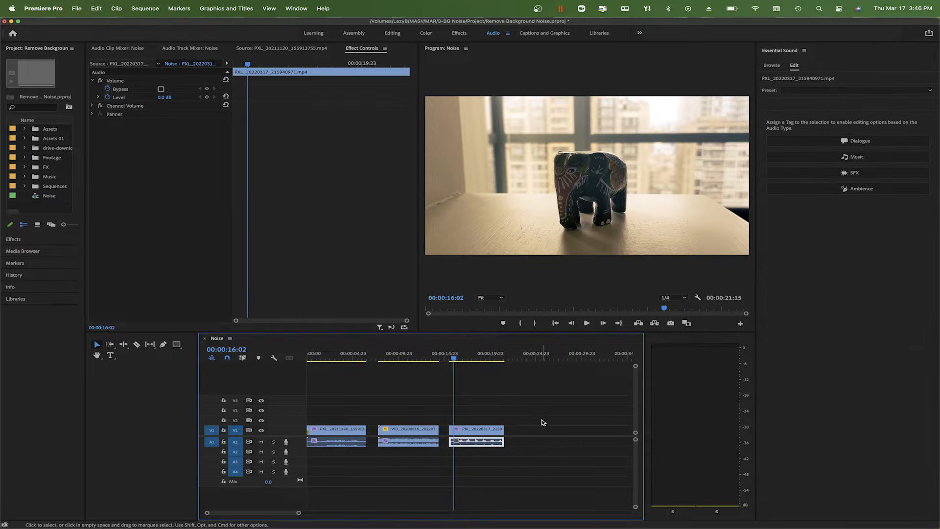
click(862, 139)
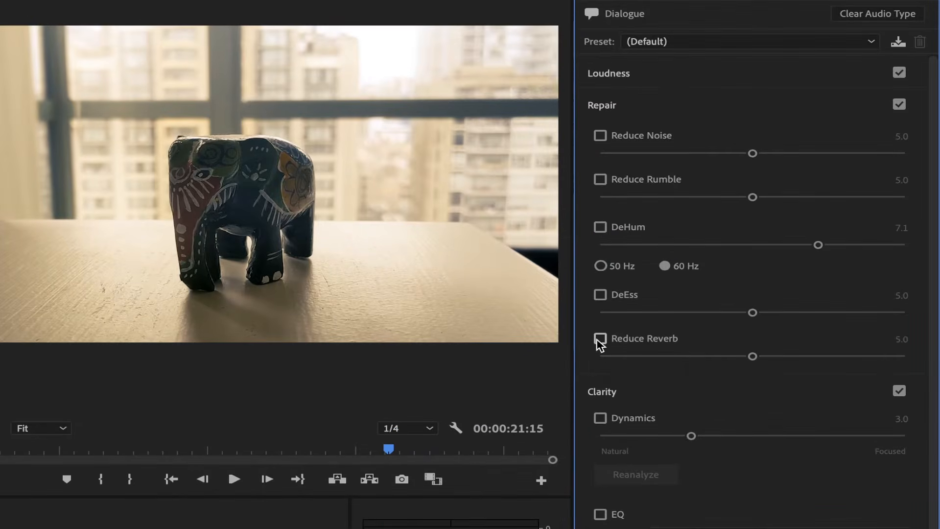
click(770, 252)
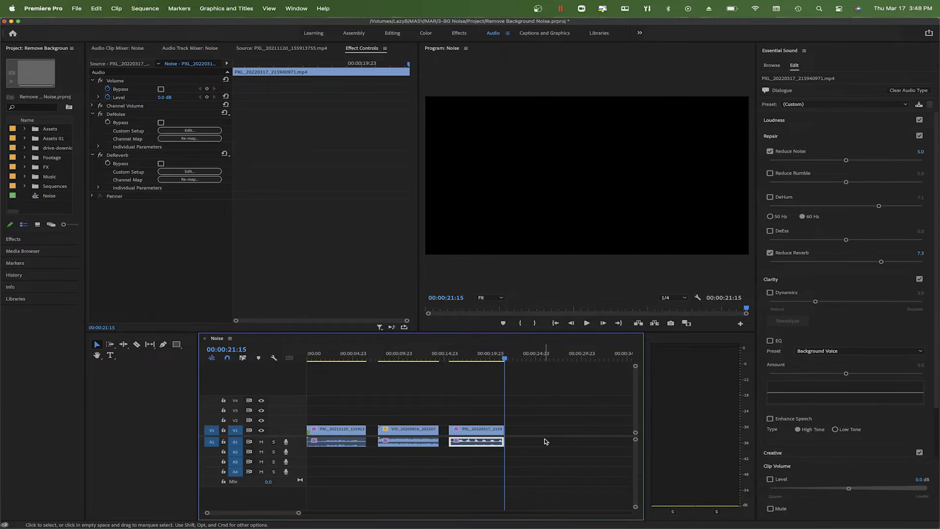
- Enable Dynamics at 4.8 for the third clip and give it the Vocal Presence EQ preset
click(770, 293)
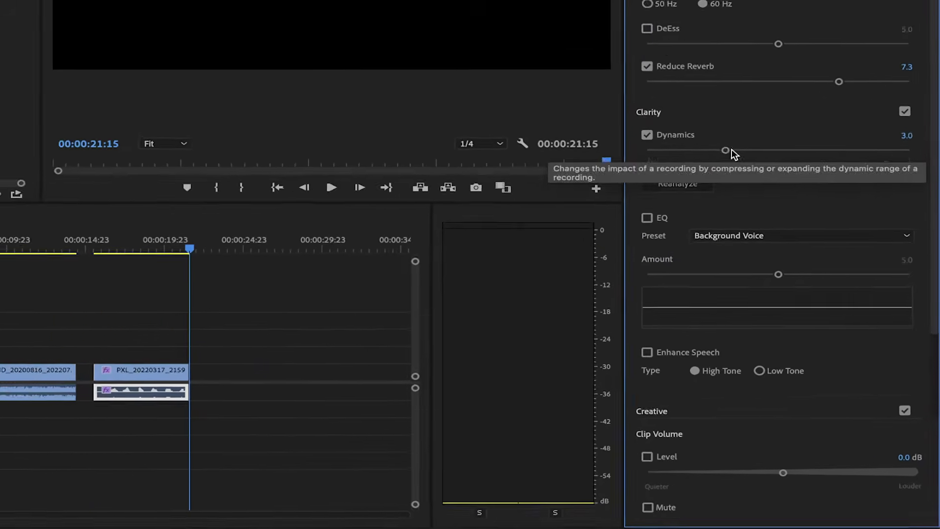
drag(731, 151, 781, 150)
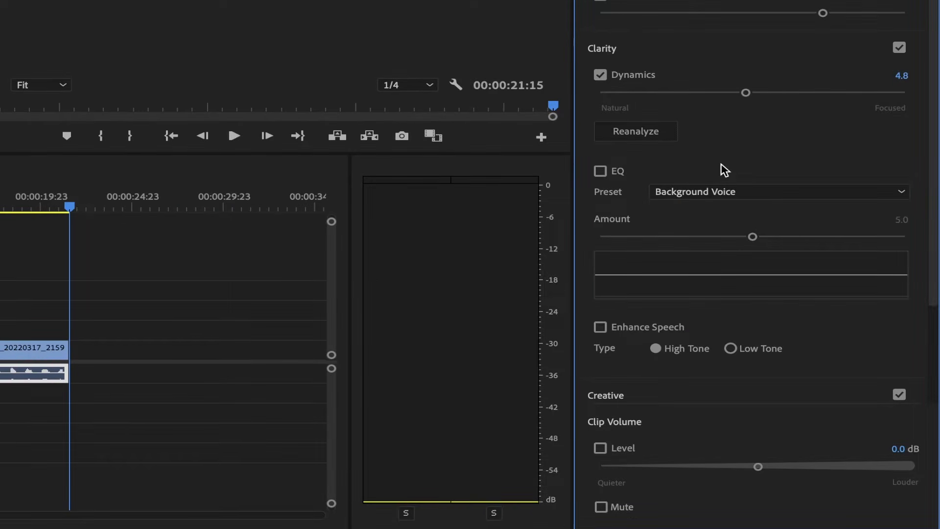
click(754, 196)
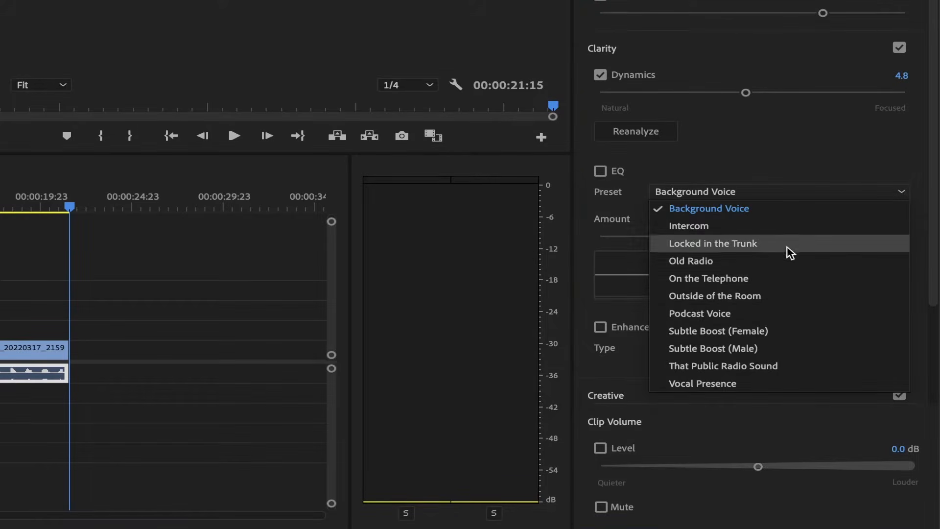
click(726, 383)
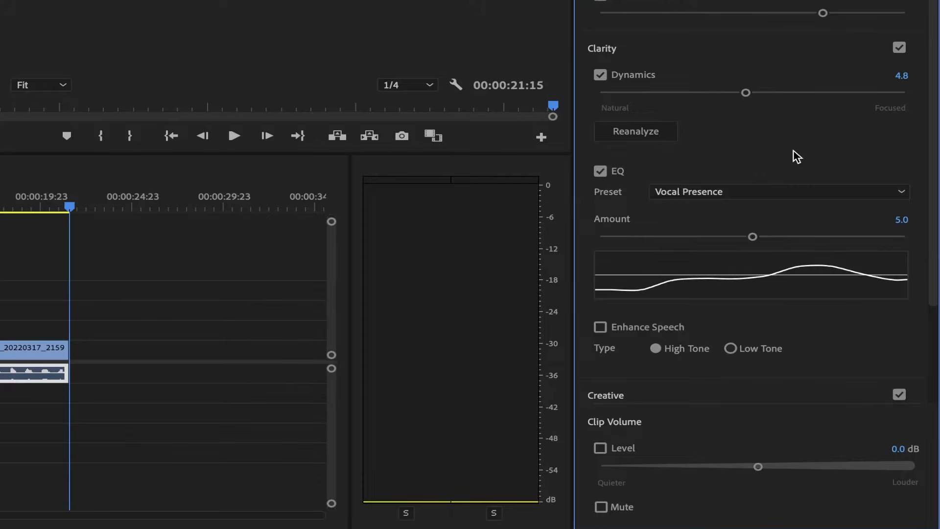
- Try the Podcast Voice EQ preset and switch back to Vocal Presence
click(764, 192)
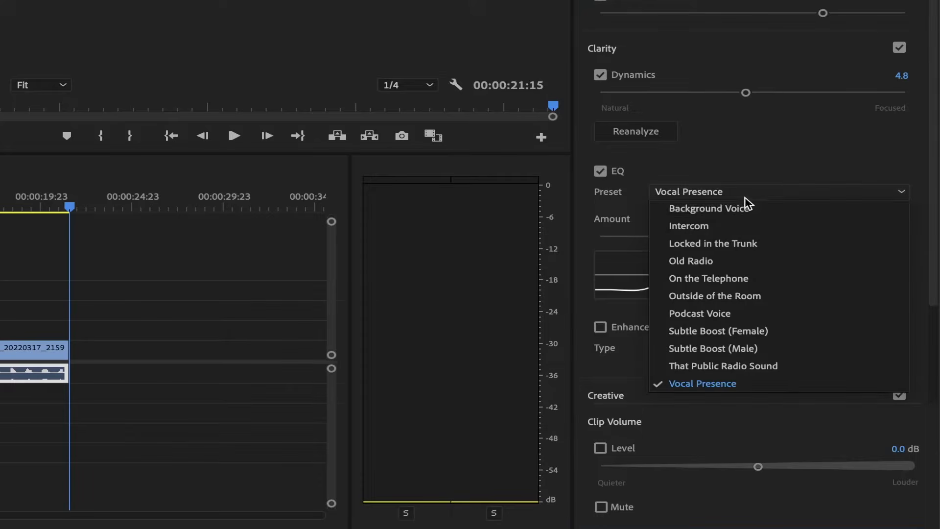
click(733, 315)
click(809, 192)
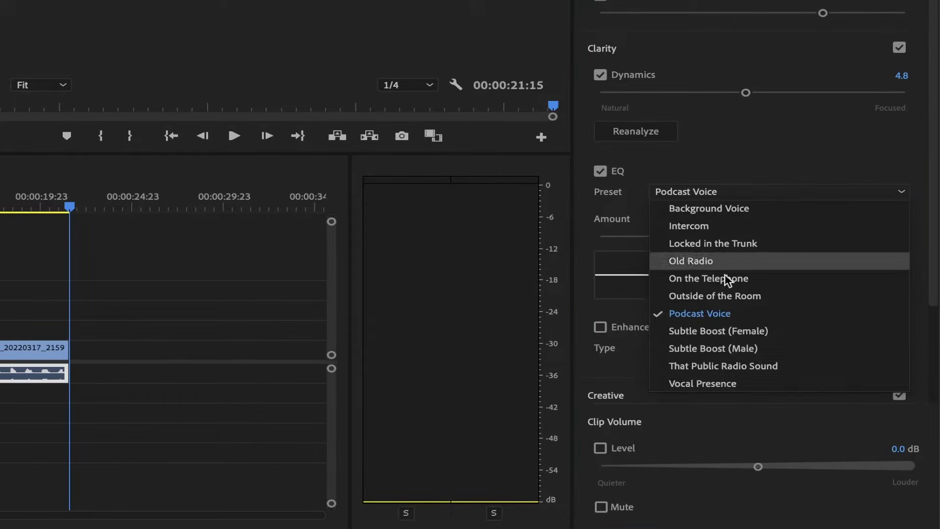
click(701, 385)
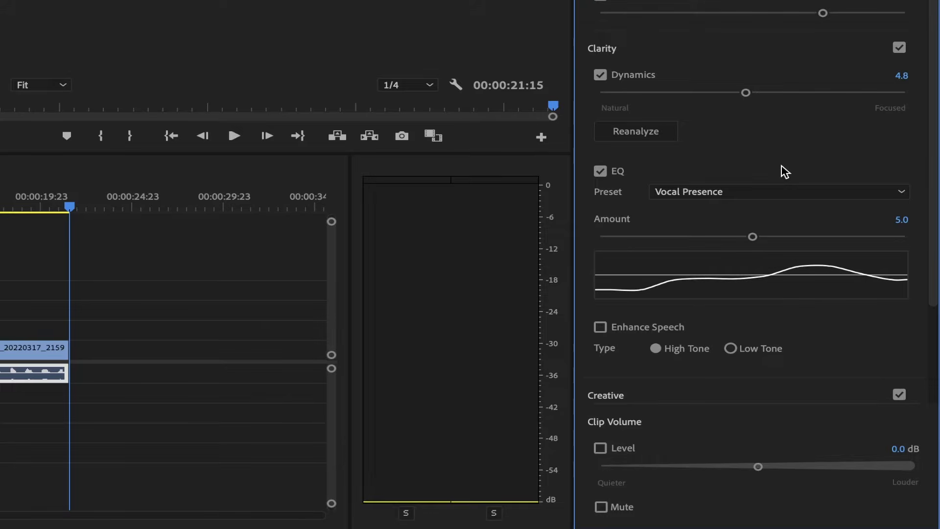
- Enable Enhance Speech for the third clip with the High Tone type
click(730, 349)
click(656, 349)
click(601, 328)
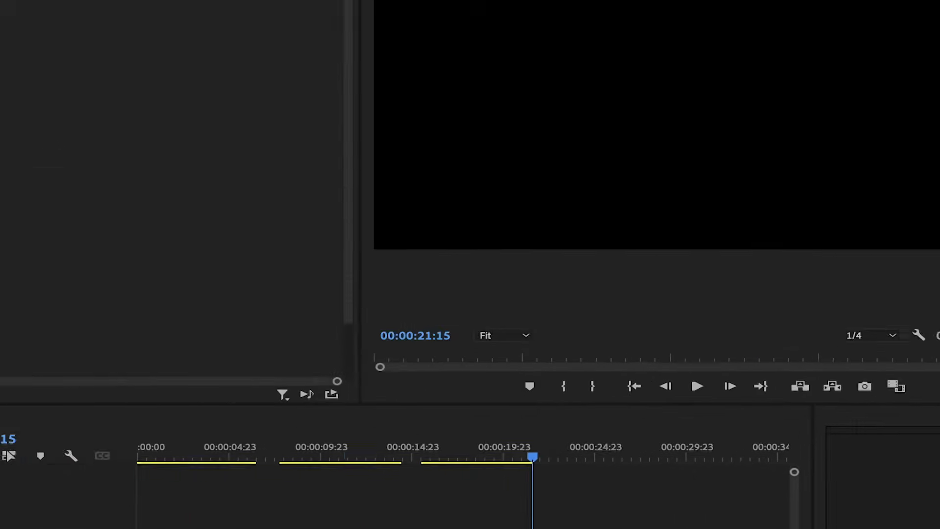
- Review the audio effects listed in the third clip's effect controls
click(607, 40)
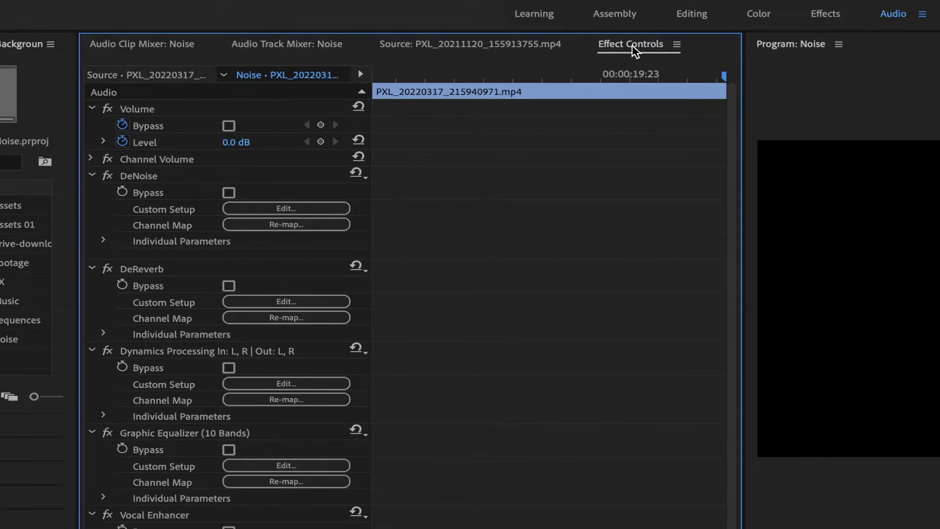
scroll(728, 358, down, 3)
scroll(727, 359, up, 3)
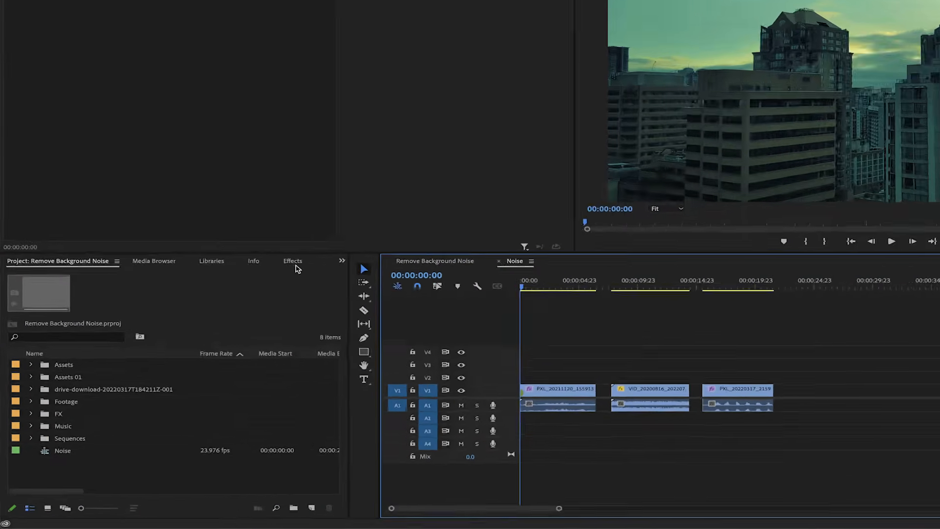
- Search the effects library for "den", "dere", "dehu" and "enhan" to locate the individual audio repair effects, and clear the search
click(237, 317)
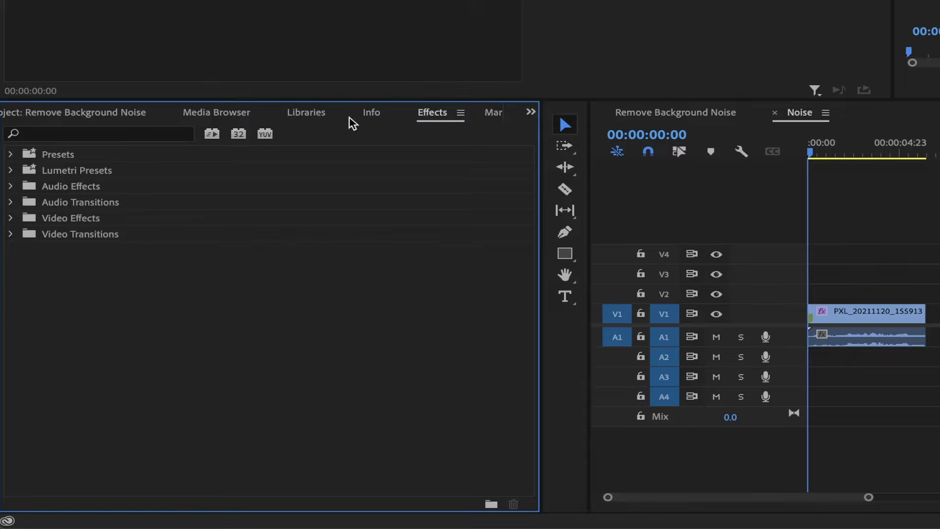
click(159, 134)
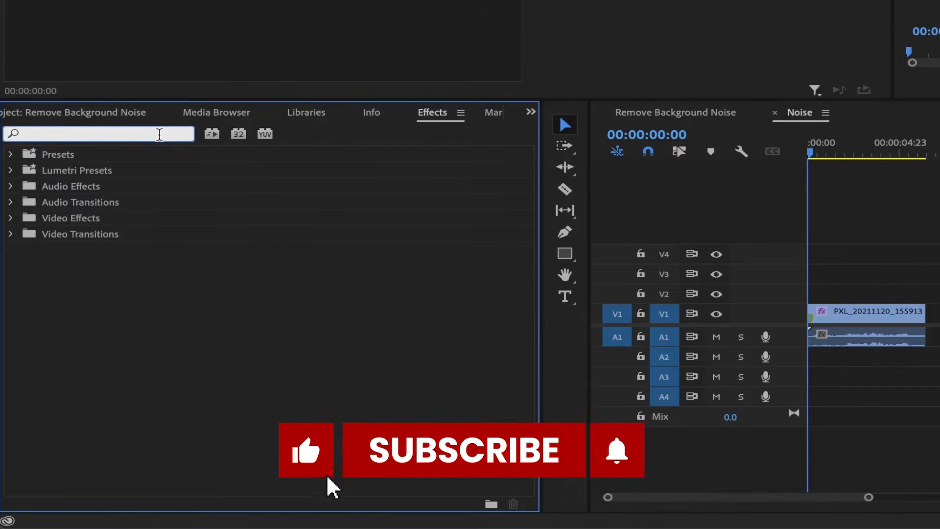
text(den)
key(ctrl+a)
text(dere)
key(ctrl+a)
text(dehu)
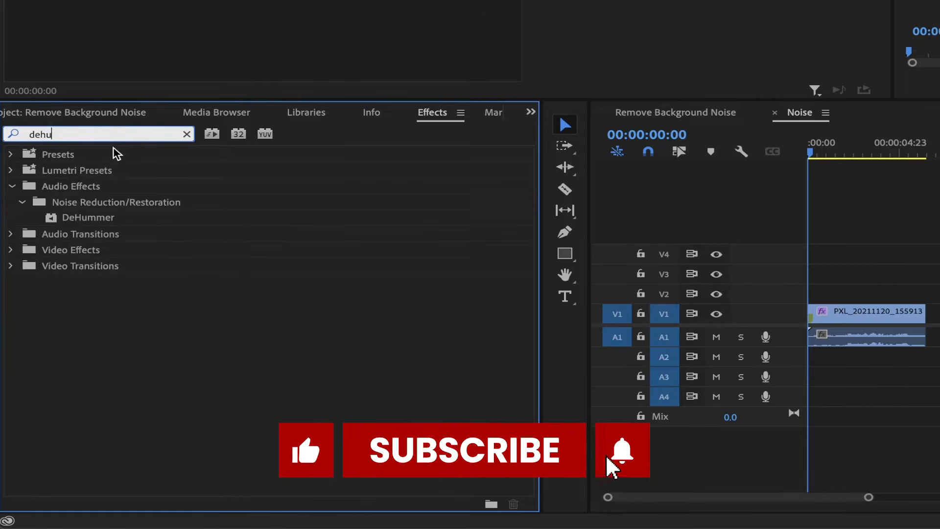
key(ctrl+a)
text(enhan)
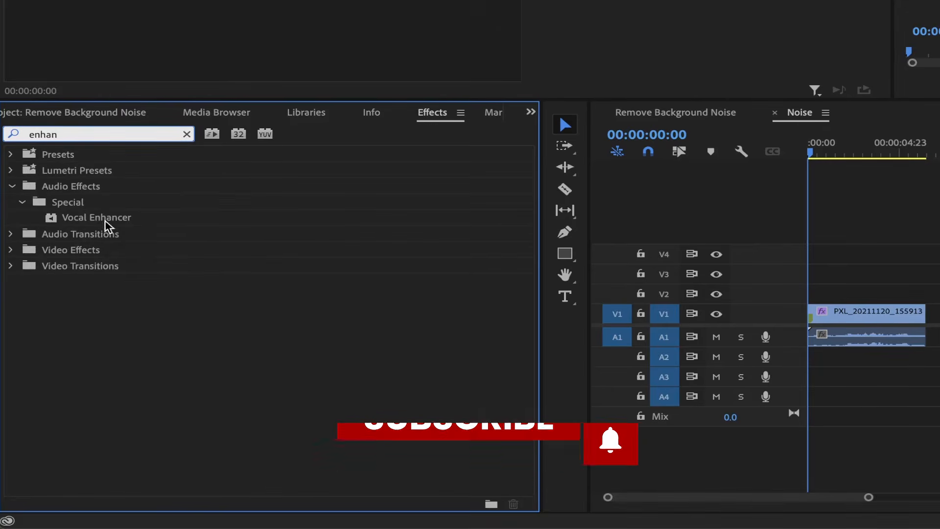
click(187, 134)
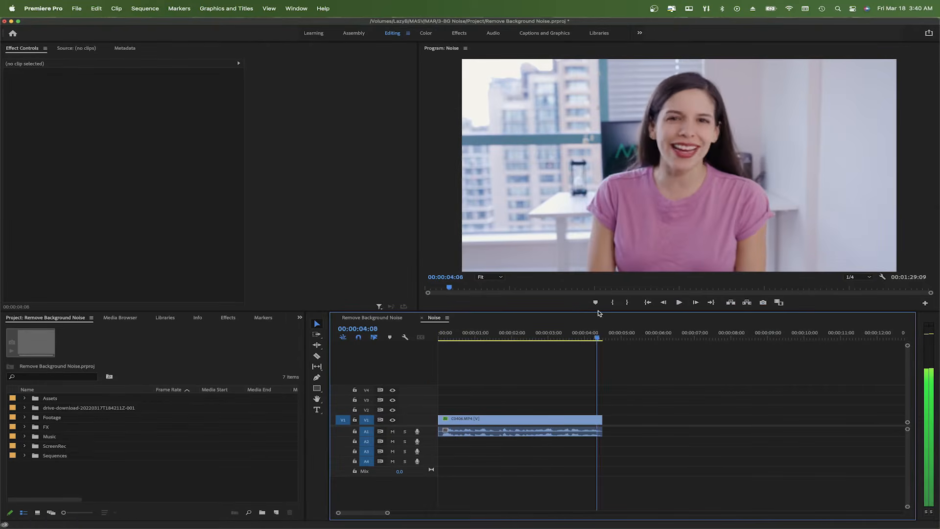
- Find the DeNoise audio effect and apply it to the C0406.MP4 clip
click(477, 433)
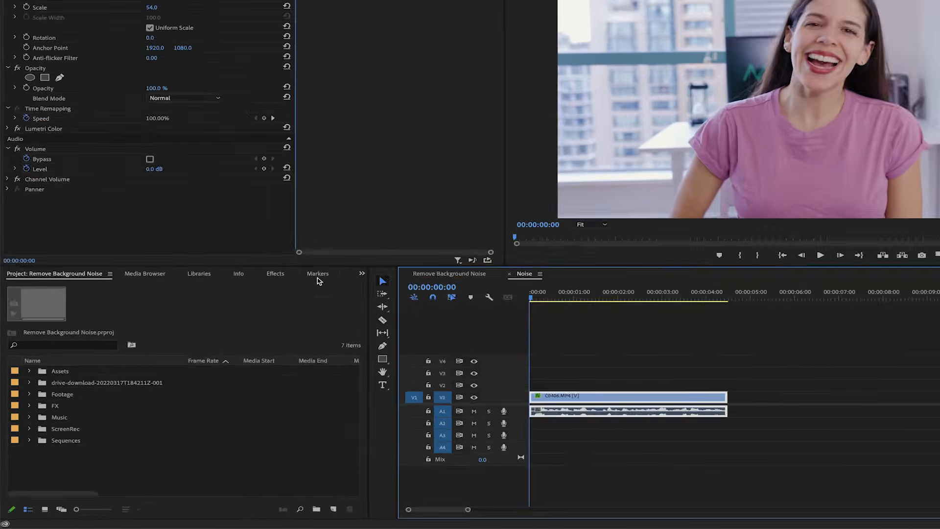
click(228, 317)
click(113, 131)
text(denois)
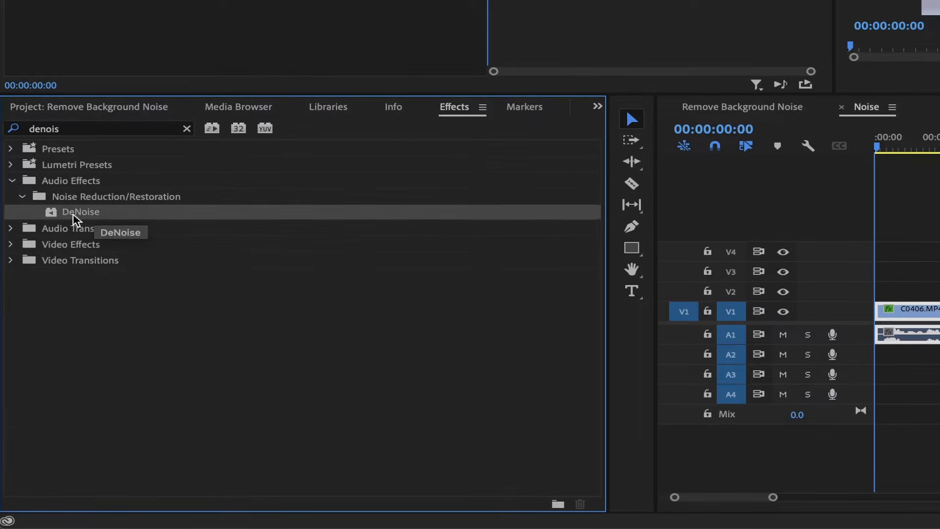
double_click(75, 213)
- Find the DeReverb audio effect and apply it to the same clip
click(101, 130)
text(dere)
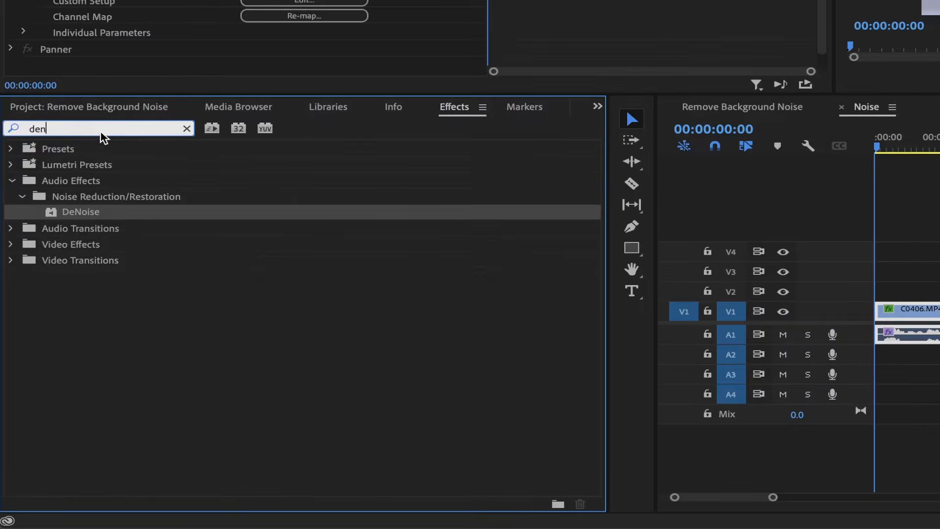
double_click(76, 211)
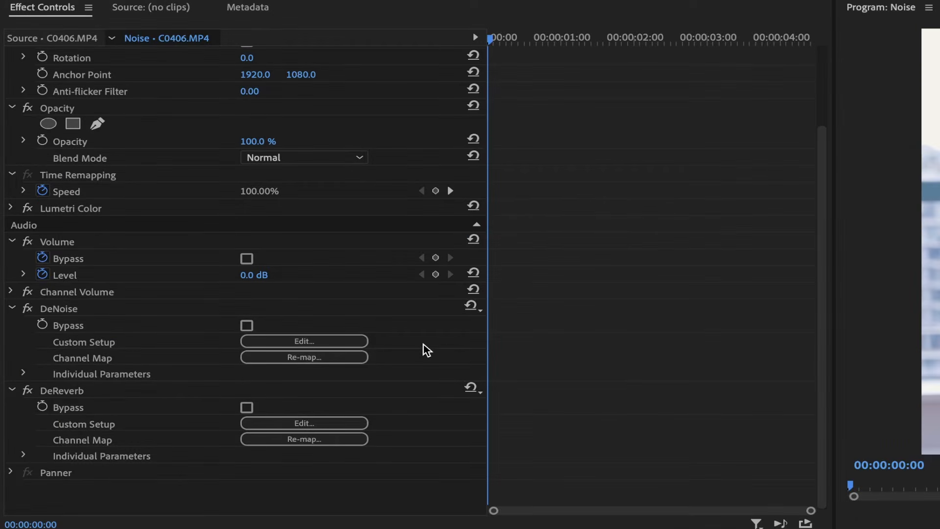
- In the DeNoise custom setup, try Light Noise Reduction, choose Heavy Noise Reduction instead and lower the Amount
click(319, 347)
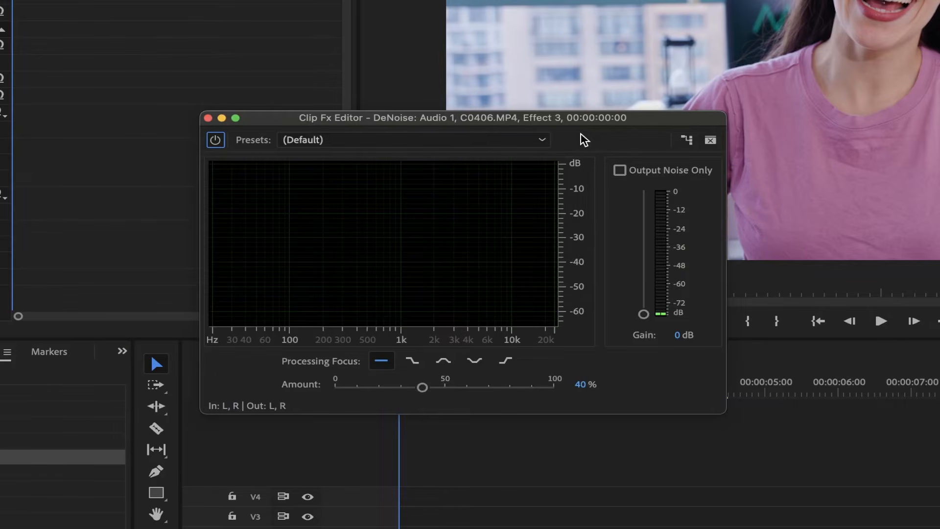
click(367, 142)
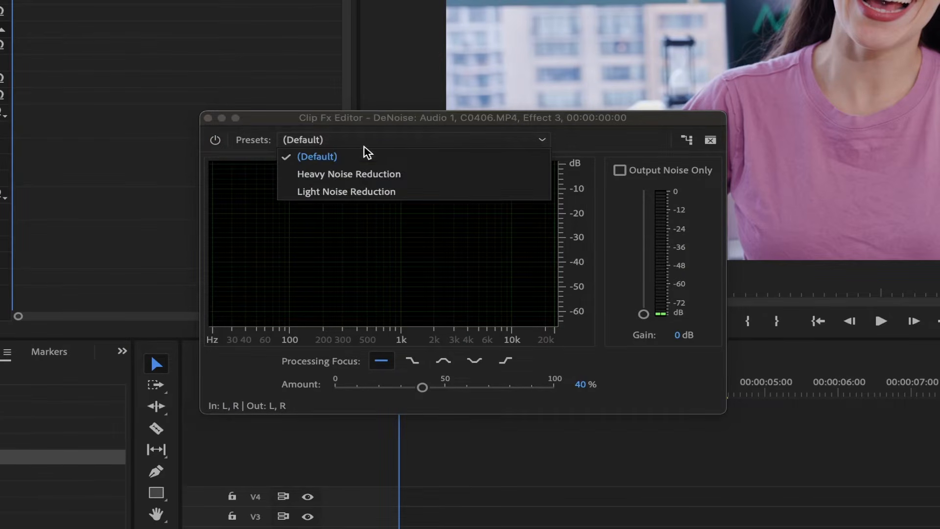
click(353, 192)
click(508, 142)
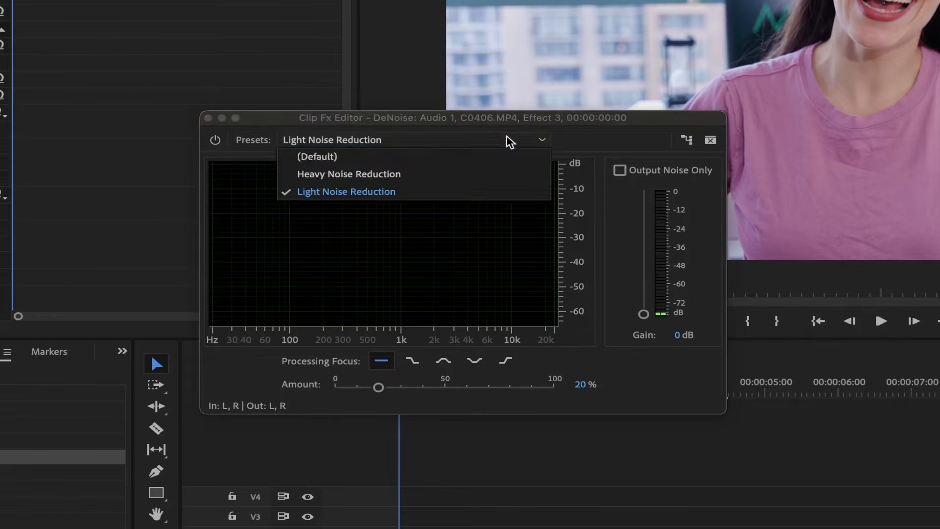
click(379, 174)
drag(510, 387, 403, 390)
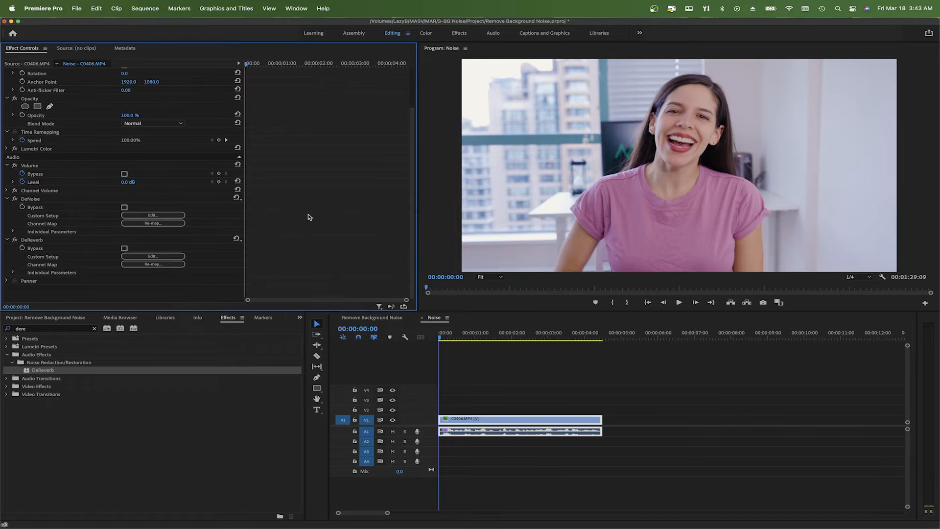
- Choose a preset in the DeReverb effect's custom setup and close its editor
click(45, 240)
click(153, 256)
click(455, 212)
click(436, 240)
click(352, 201)
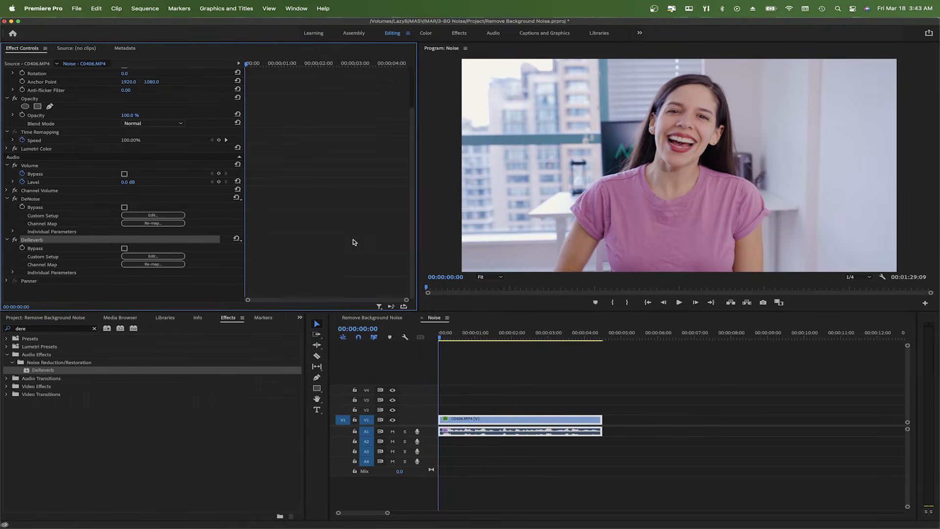
- Find the Parametric Equalizer audio effect and apply it to the C0406.MP4 clip
click(569, 344)
click(76, 328)
text(param)
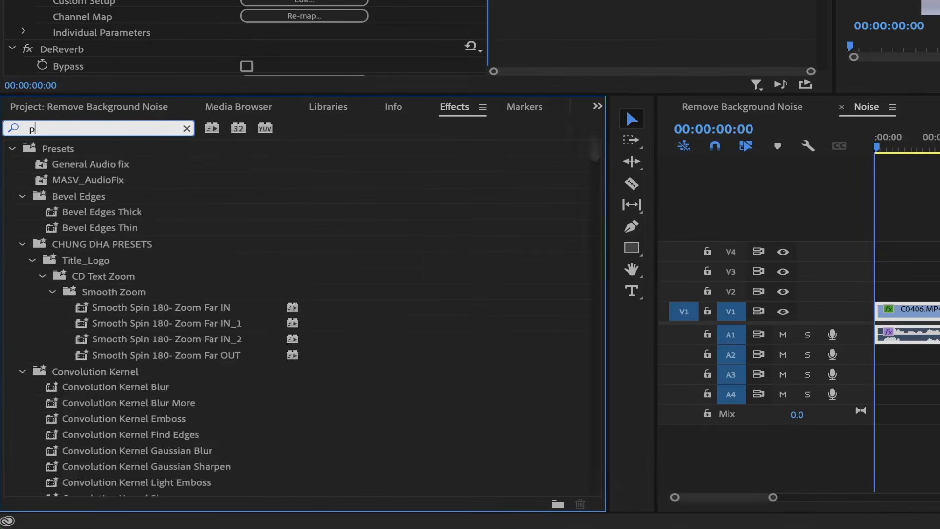
click(130, 212)
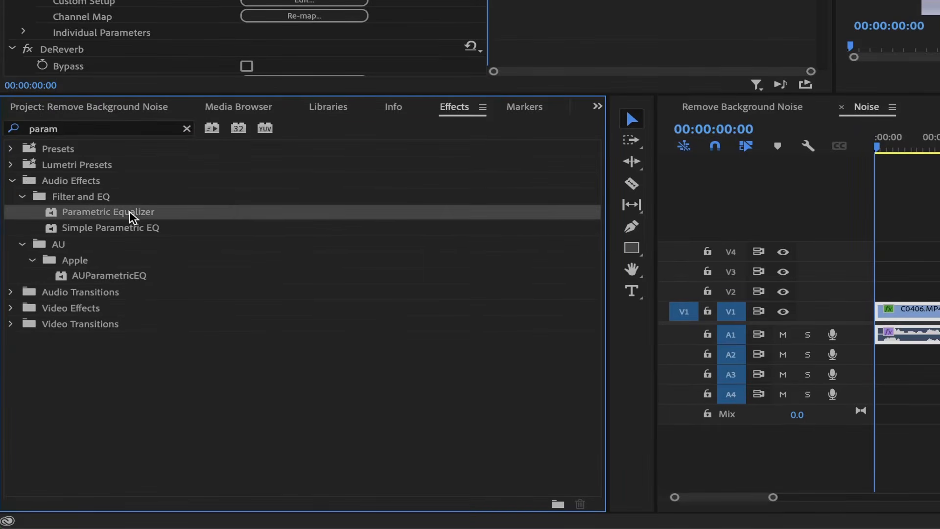
- Find the Multiband Compressor audio effect and apply it to the same clip
click(186, 129)
click(93, 128)
text(multib)
click(128, 212)
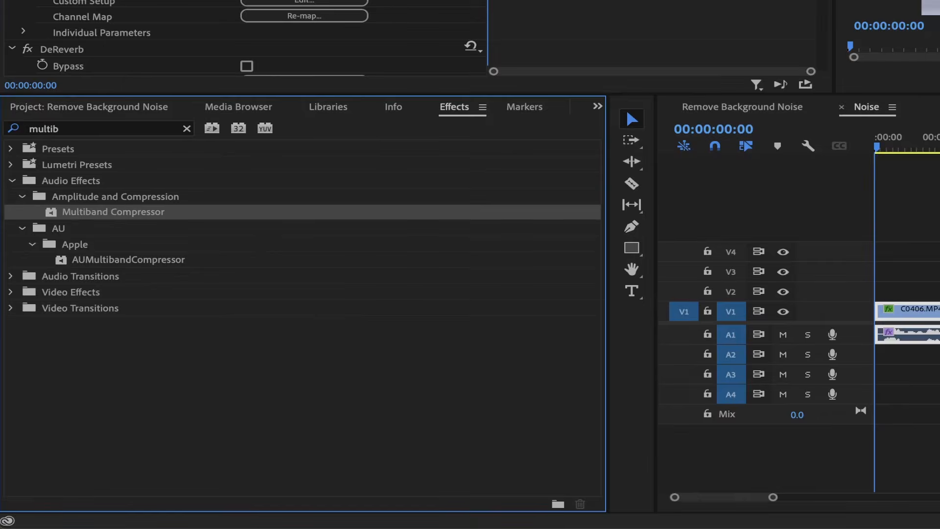
- In the Parametric Equalizer's custom setup, compare the Vocal Enhancer preset with Default, keep Vocal Enhancer and close the editor
click(346, 338)
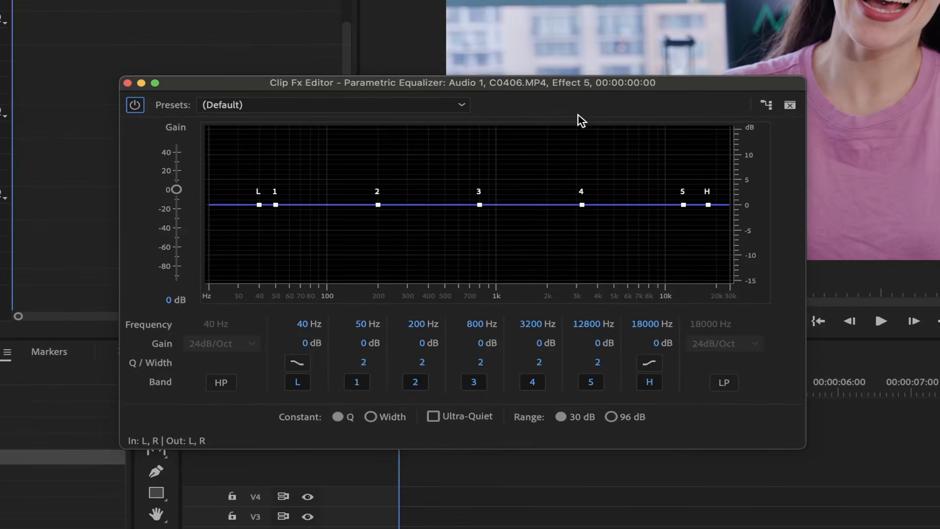
click(439, 104)
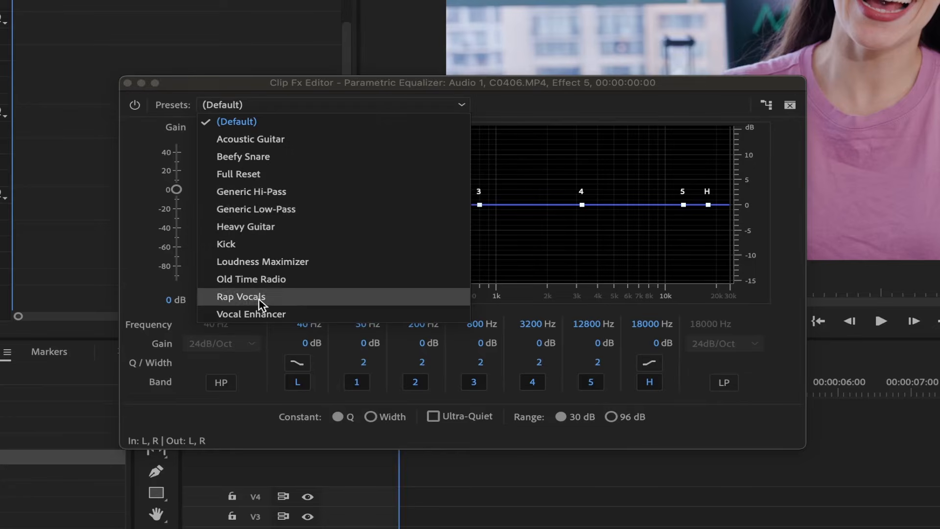
click(284, 315)
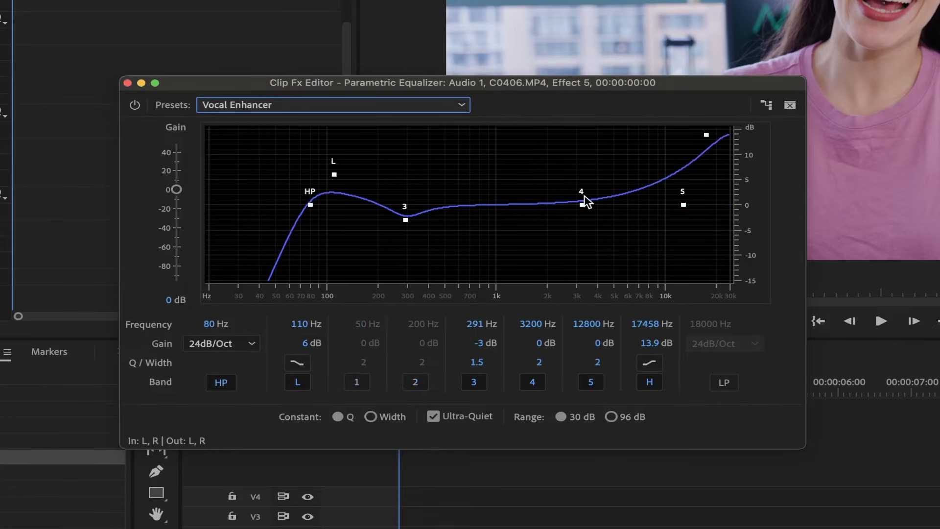
click(455, 104)
click(377, 122)
click(408, 104)
click(295, 317)
click(130, 84)
- Open the Multiband Compressor's custom setup and choose the Broadcast preset
click(1, 175)
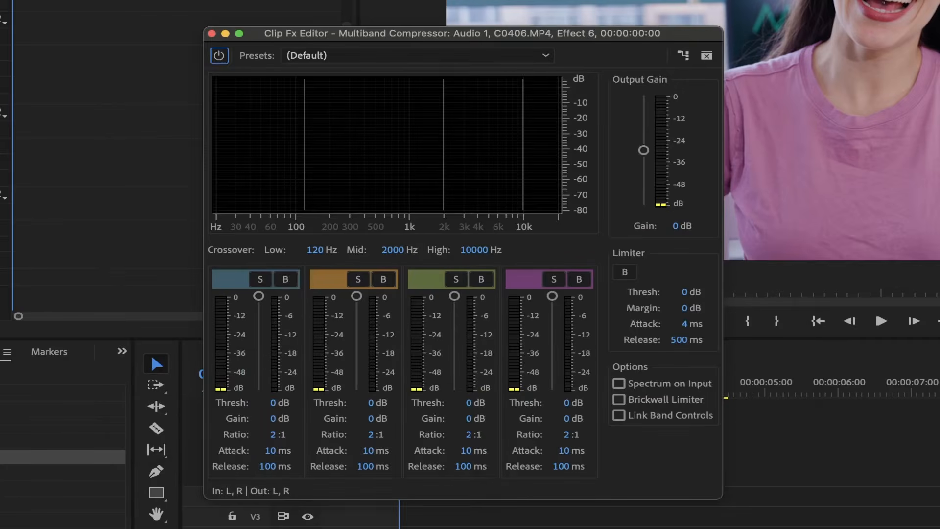
click(499, 58)
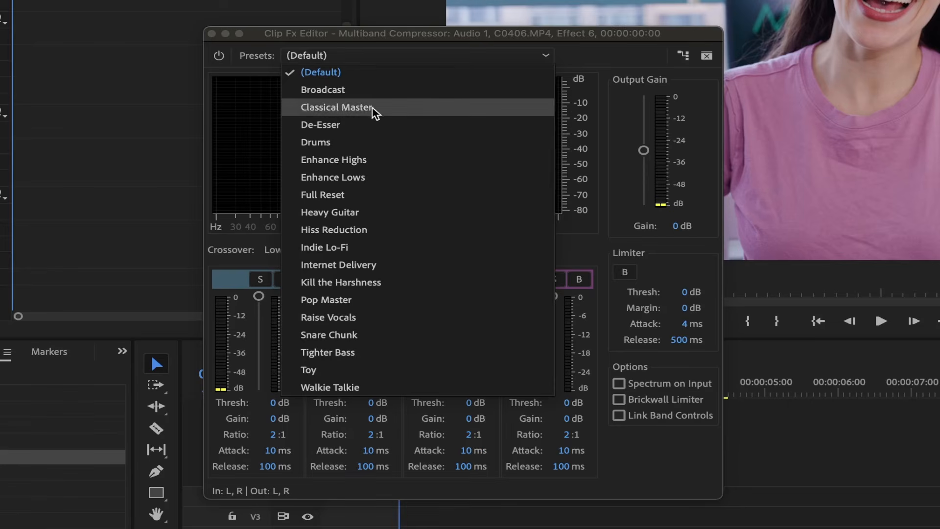
click(360, 93)
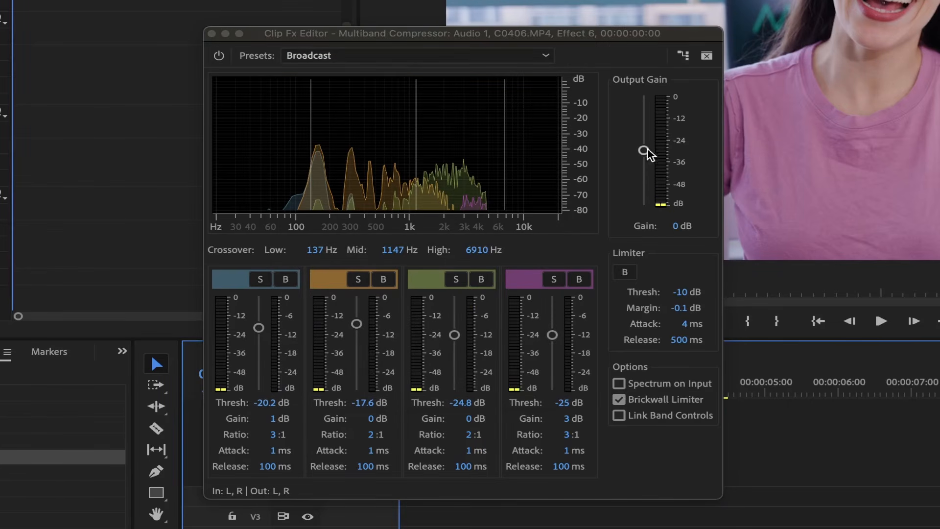
- Set the Multiband Compressor's output gain to -2 dB, slightly lower the green and orange bands' thresholds and play the sequence
drag(645, 151, 648, 160)
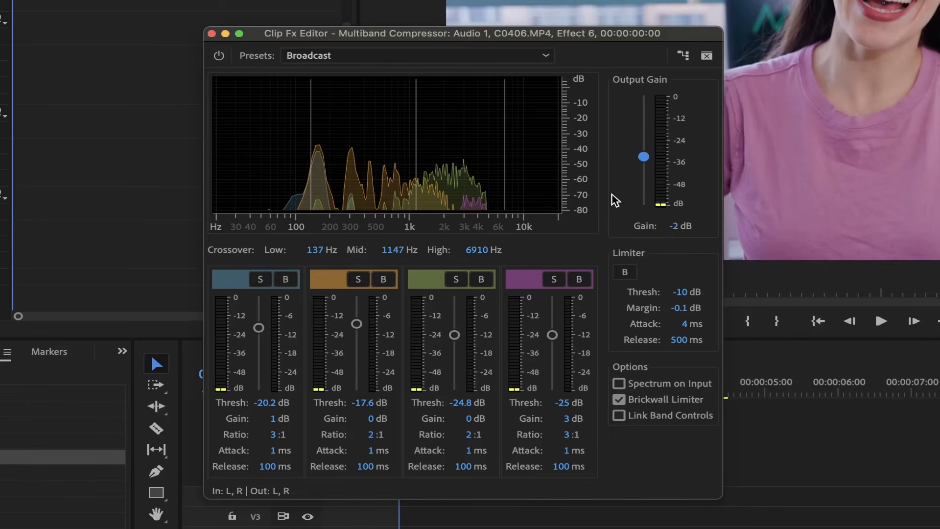
drag(455, 335, 454, 338)
drag(356, 324, 356, 325)
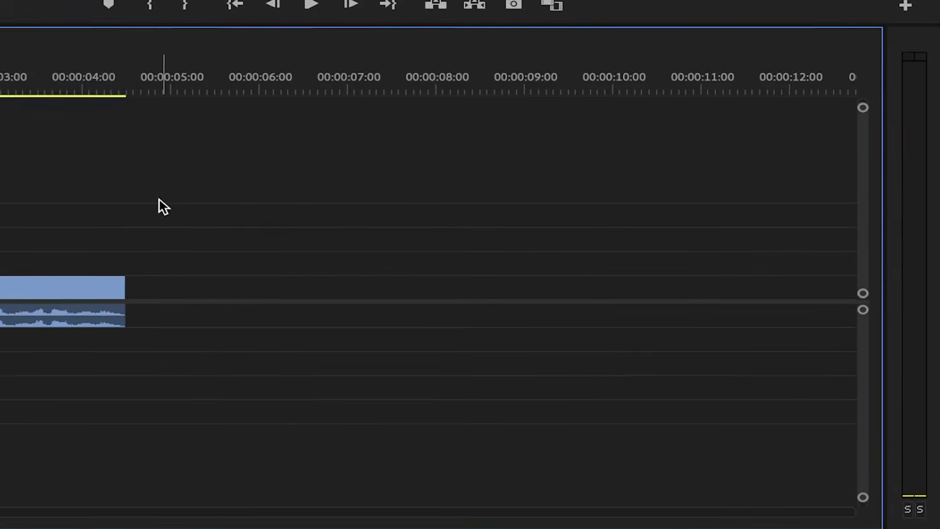
key(space)
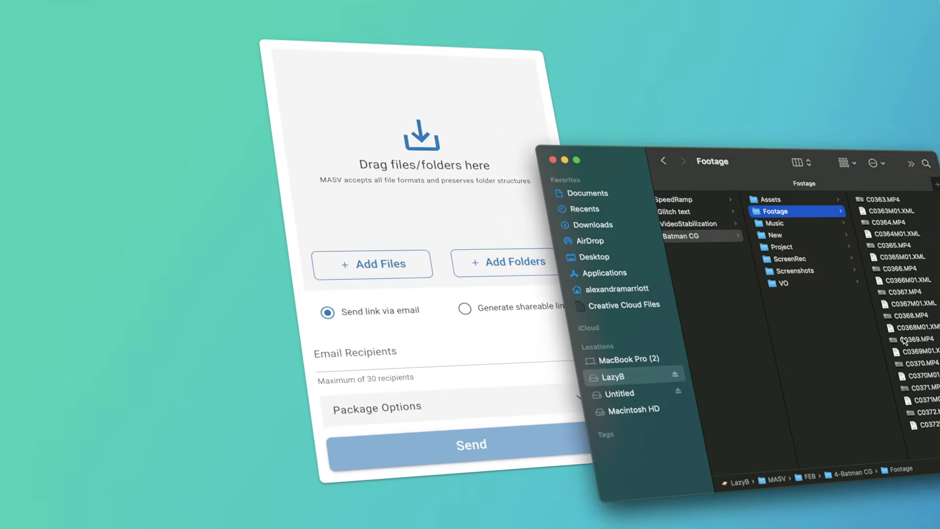
- Switch to the MASV upload form, add the clips from the Footage folder and send the package with the message "Last scene of music video"
drag(926, 445, 902, 202)
drag(787, 198, 416, 104)
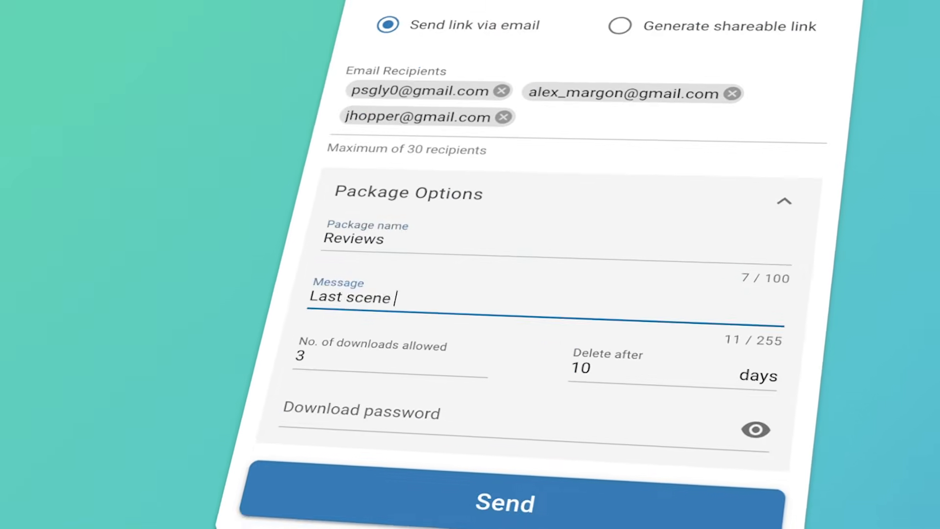
text(of music video)
click(482, 504)
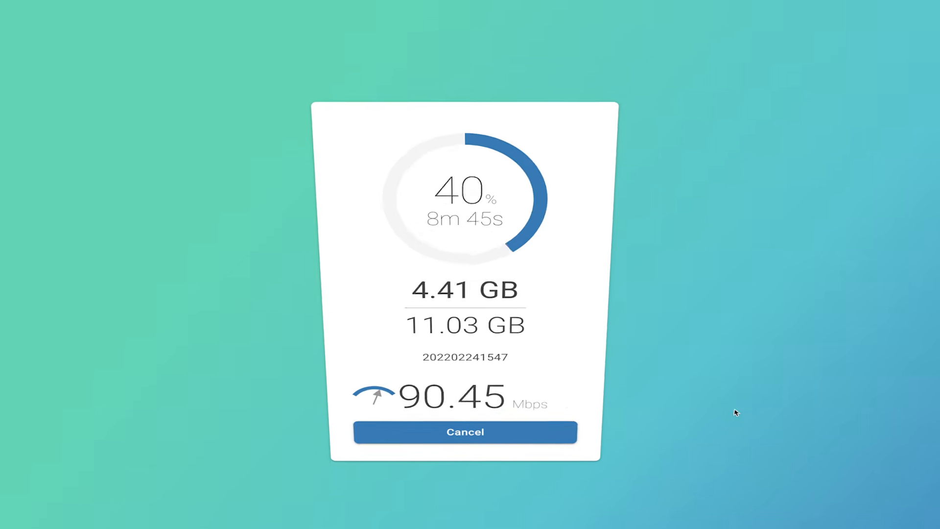